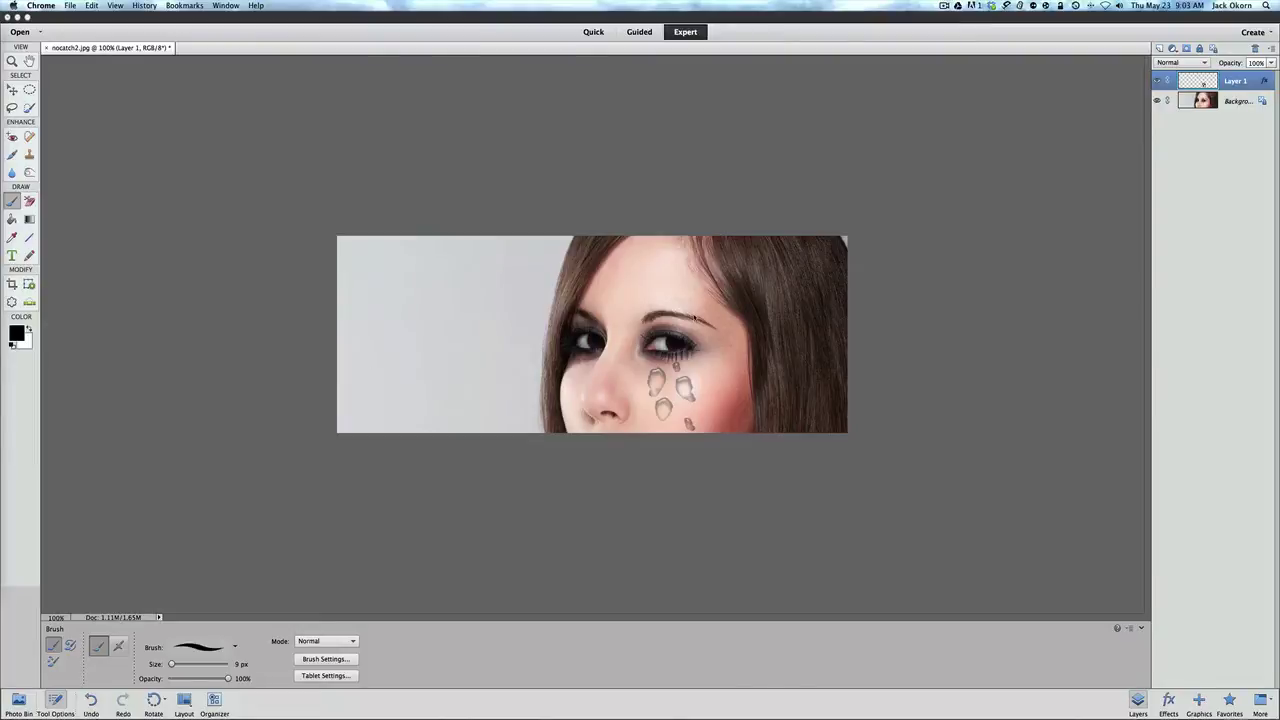
Delete the finished teardrop layer (Layer 1), leaving only the Background portrait.
{"action": "left_click", "coordinate": [712, 319]}
{"action": "right_click", "coordinate": [1190, 82]}
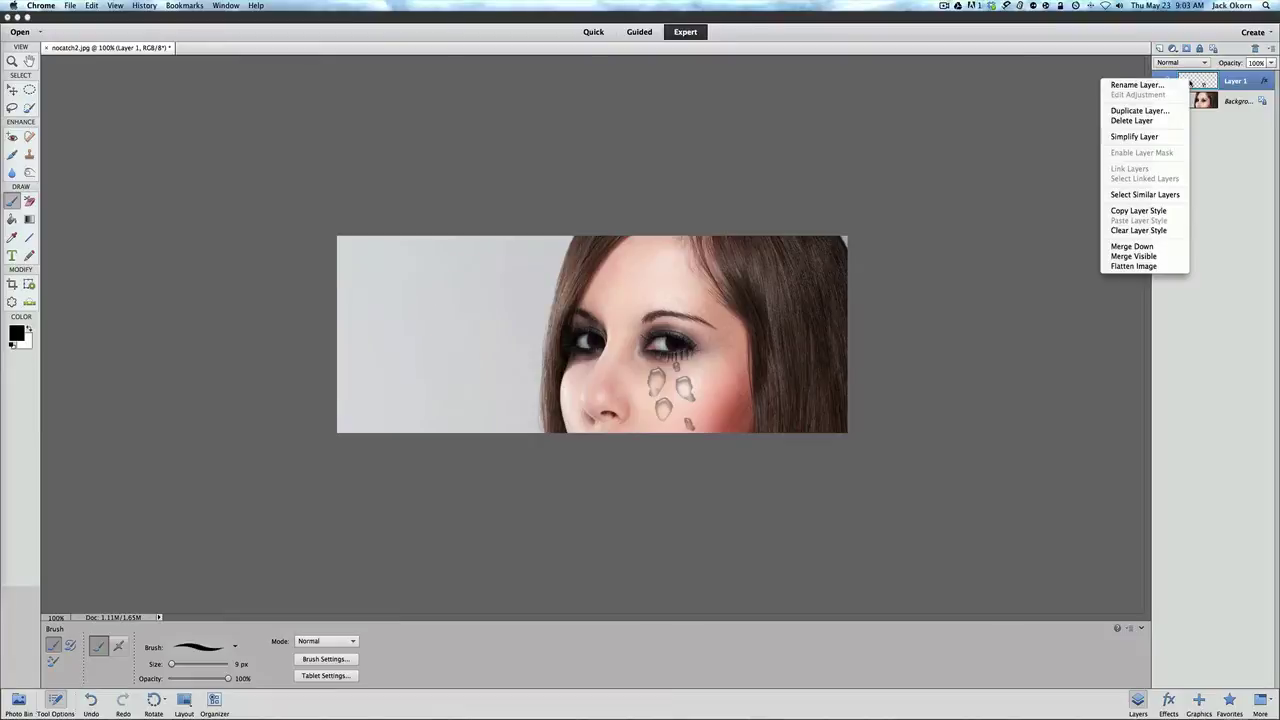
{"action": "left_click", "coordinate": [1143, 121]}
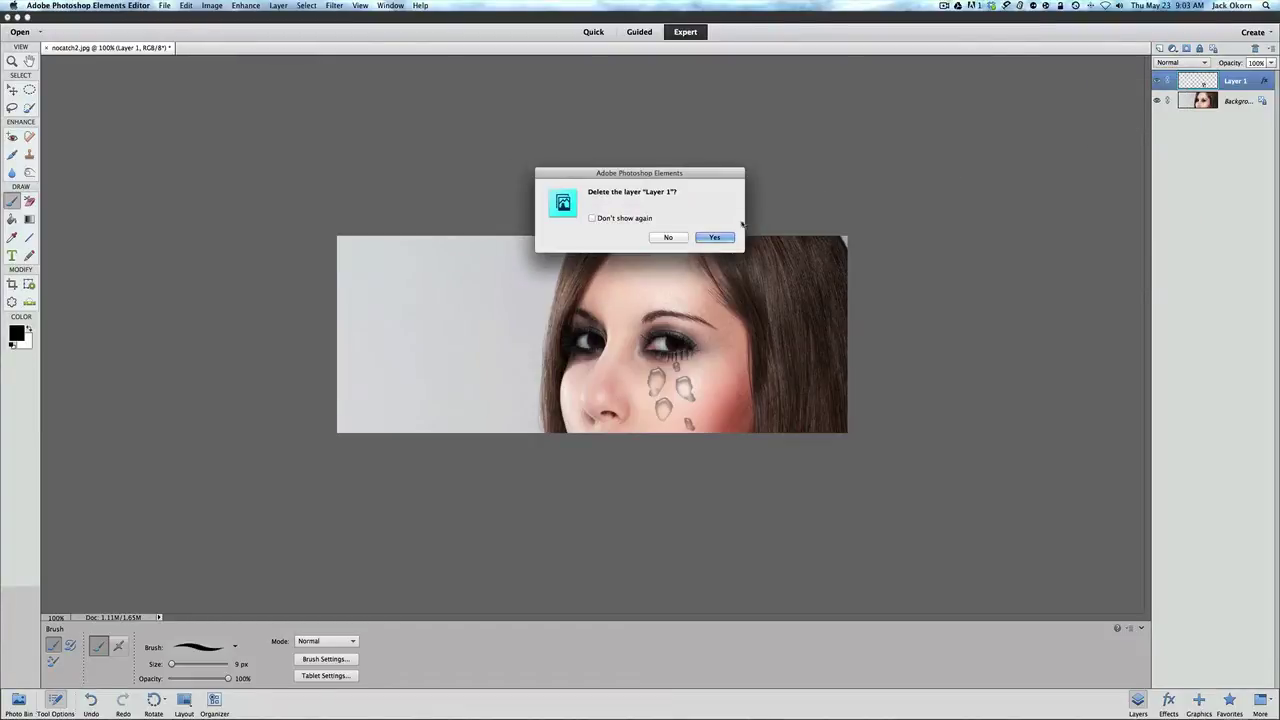
{"action": "left_click", "coordinate": [715, 238]}
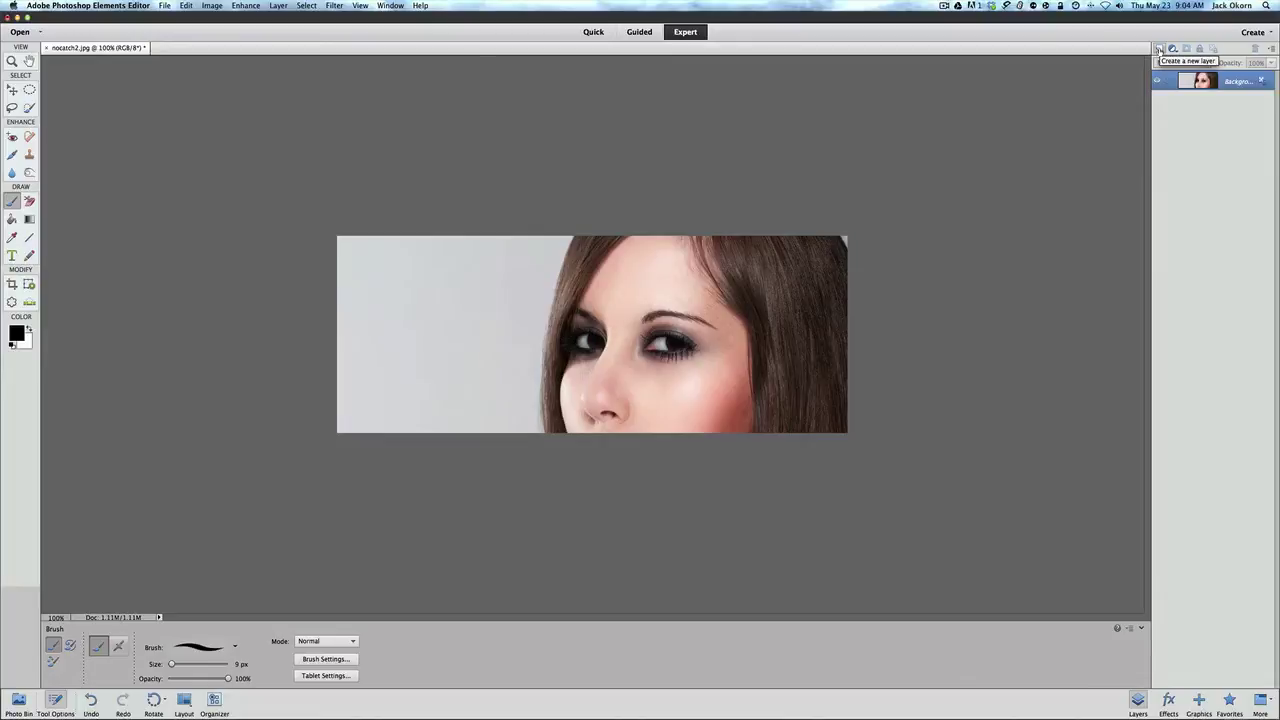
Add a new empty Layer 1 and choose the Hard Round 19 px brush tip.
{"action": "left_click", "coordinate": [1159, 50]}
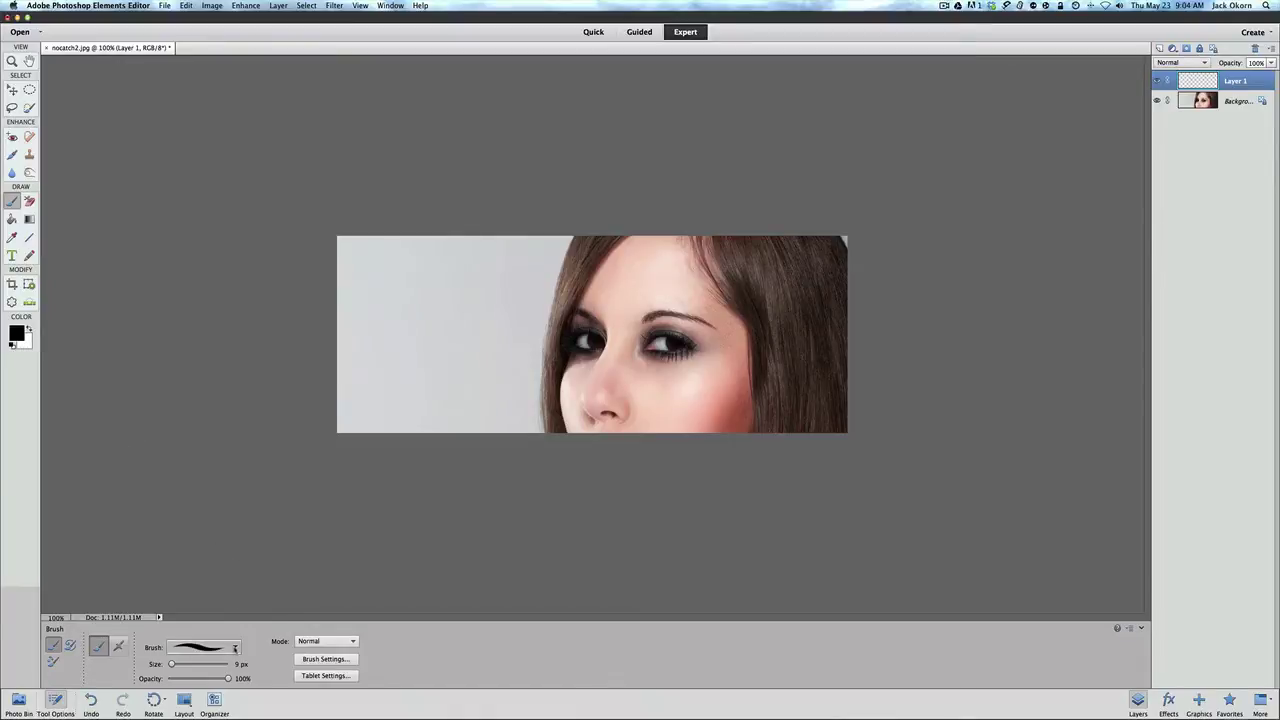
{"action": "left_click", "coordinate": [234, 647]}
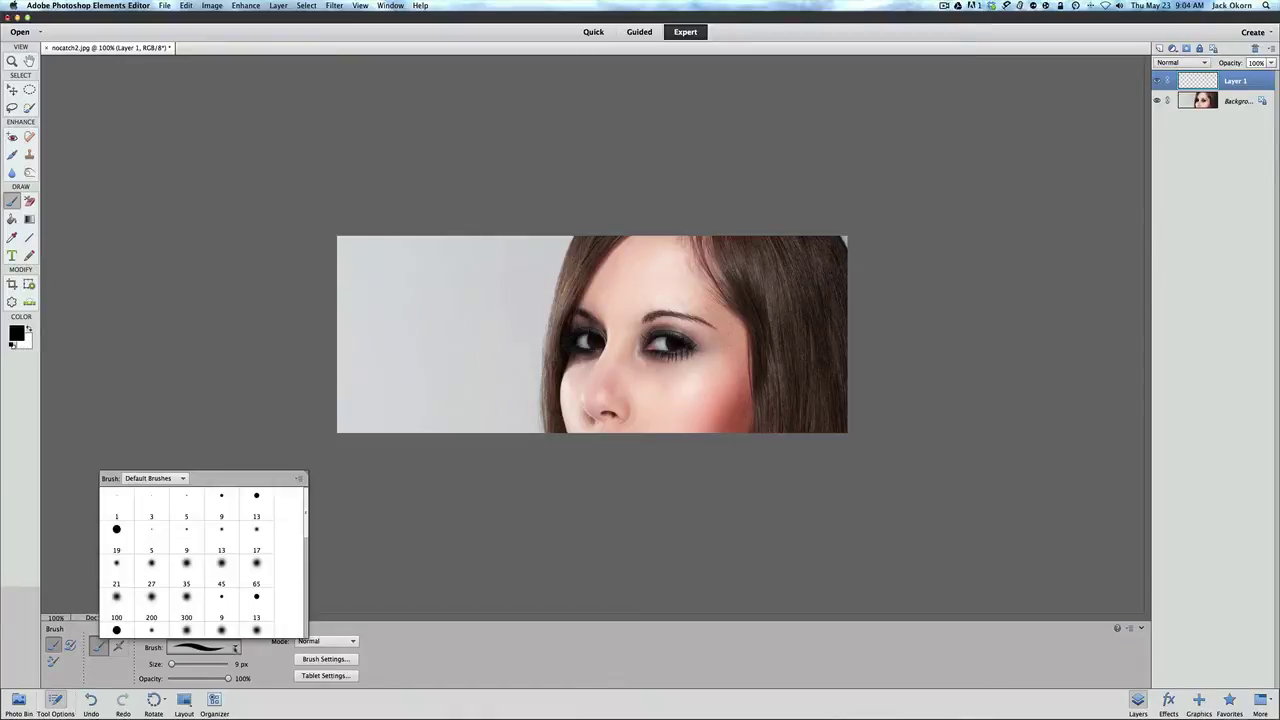
{"action": "double_click", "coordinate": [115, 537]}
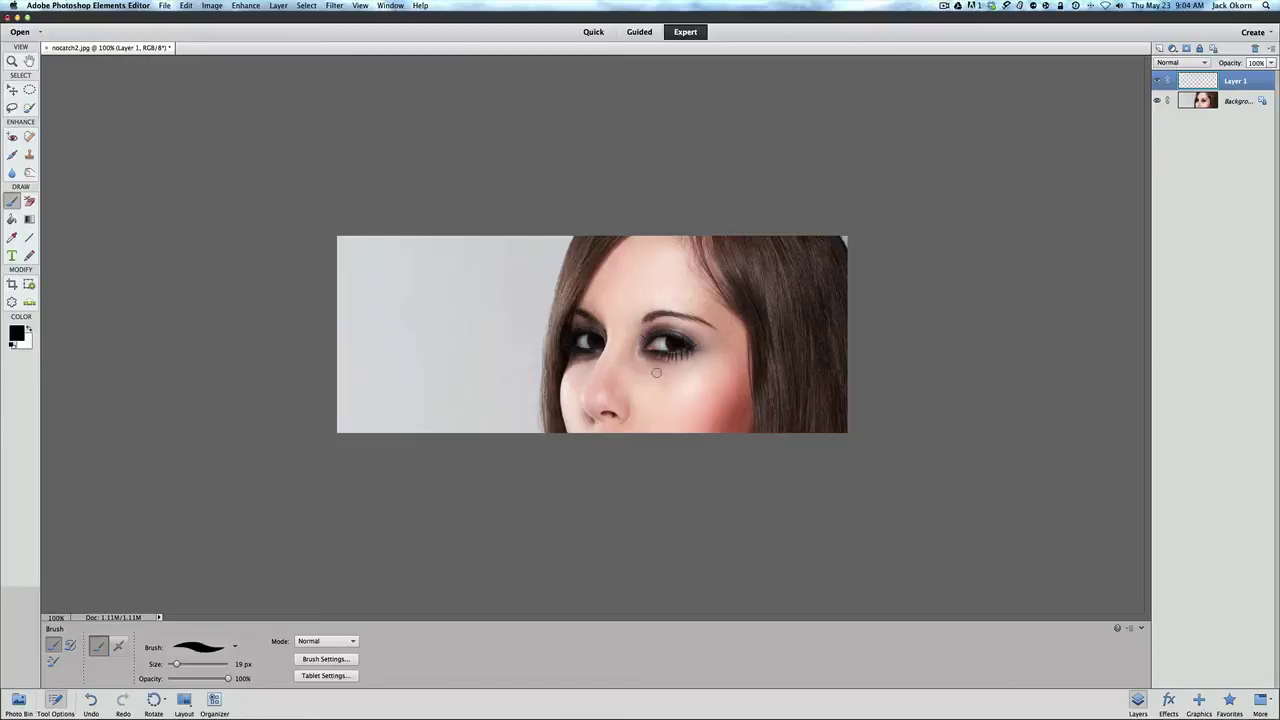
Enlarge the brush with ] and paint four black dots on the cheek below the eye.
{"action": "key", "text": "bracketright"}
{"action": "key", "text": "bracketright"}
{"action": "key", "text": "bracketright"}
{"action": "key", "text": "bracketright"}
{"action": "left_click", "coordinate": [651, 373]}
{"action": "left_click", "coordinate": [681, 381]}
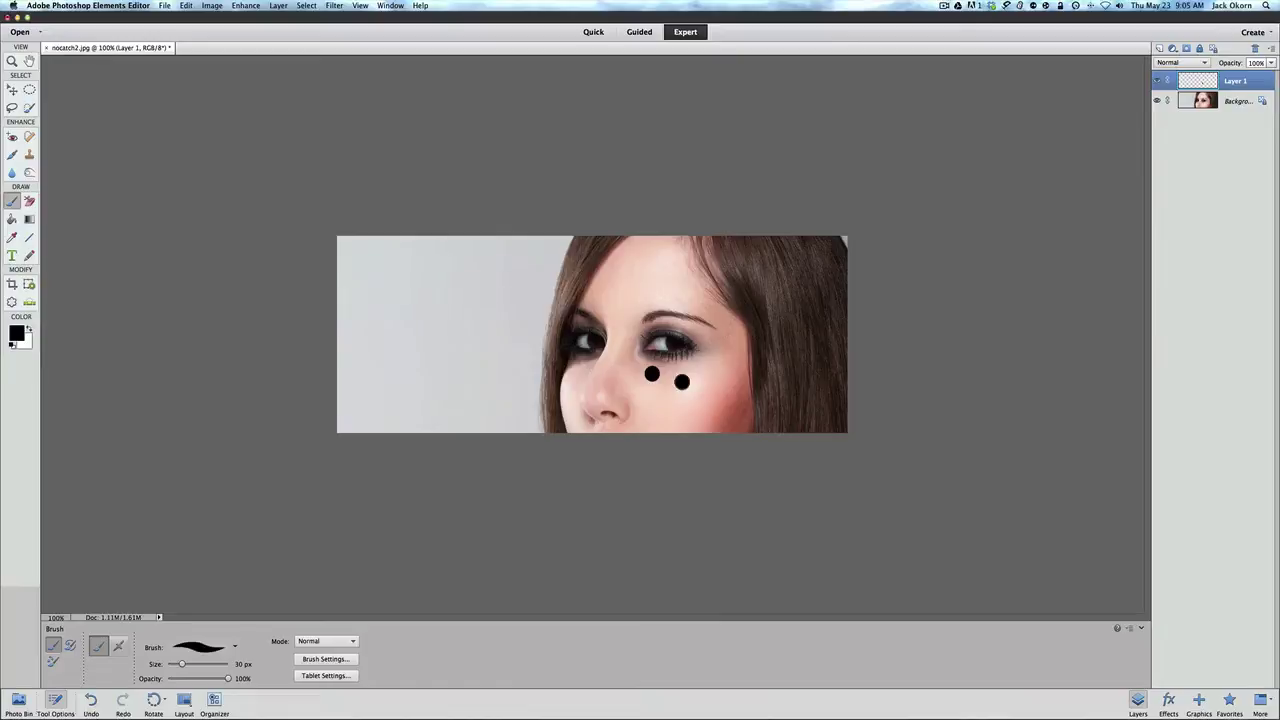
{"action": "left_click", "coordinate": [658, 402]}
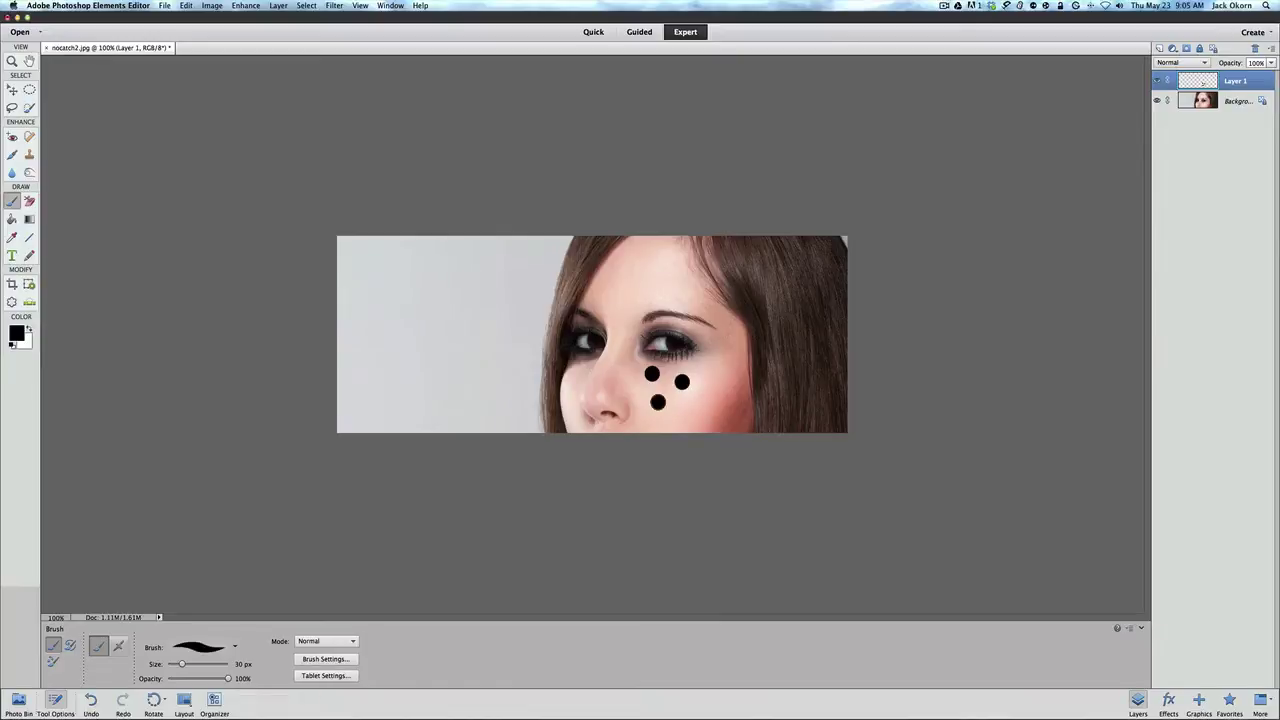
{"action": "left_click", "coordinate": [685, 417]}
Apply Filter > Distort > Ripple to the dots with Amount 98 and Size Medium.
{"action": "left_click", "coordinate": [335, 6]}
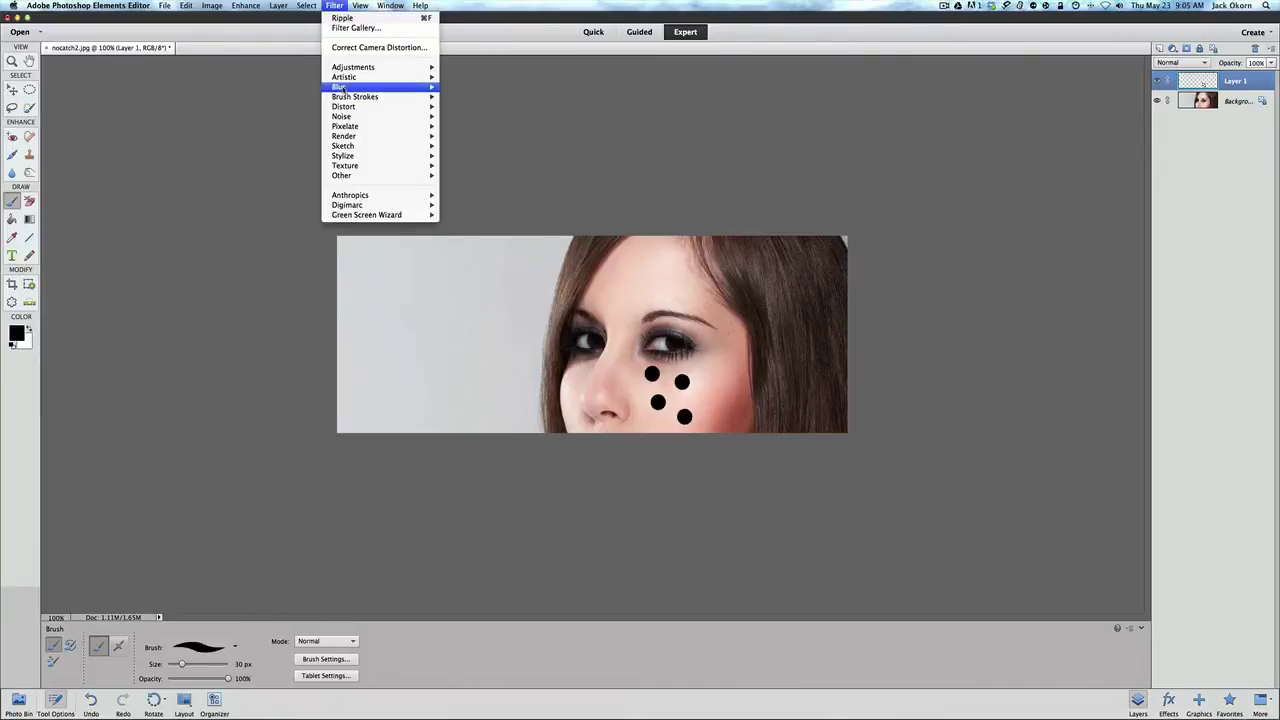
{"action": "mouse_move", "coordinate": [343, 108]}
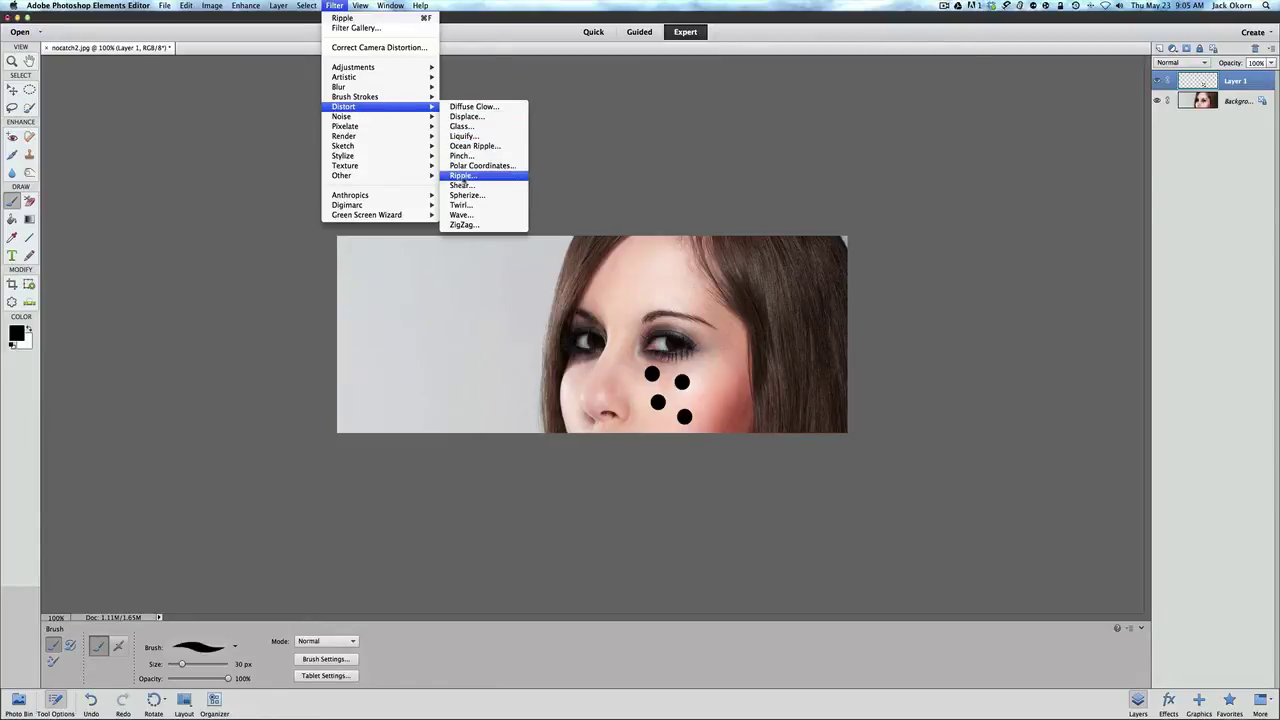
{"action": "left_click", "coordinate": [463, 176]}
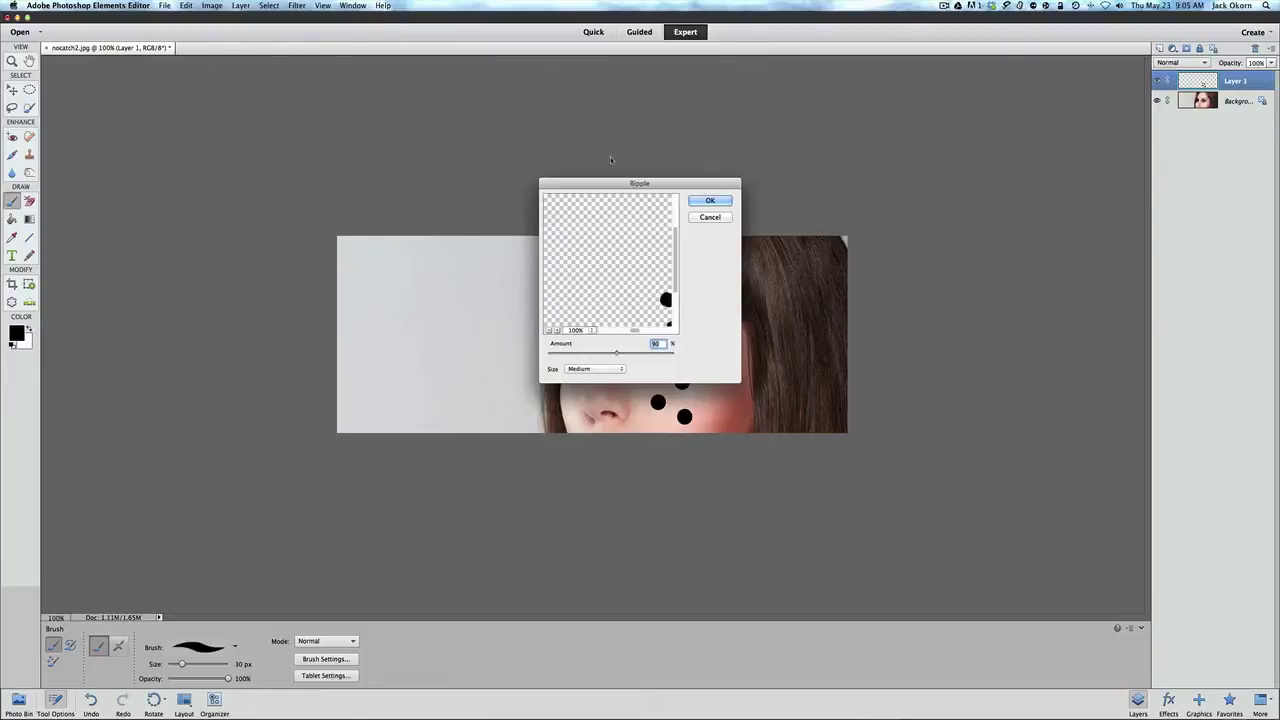
{"action": "left_click_drag", "start_coordinate": [610, 178], "coordinate": [443, 132]}
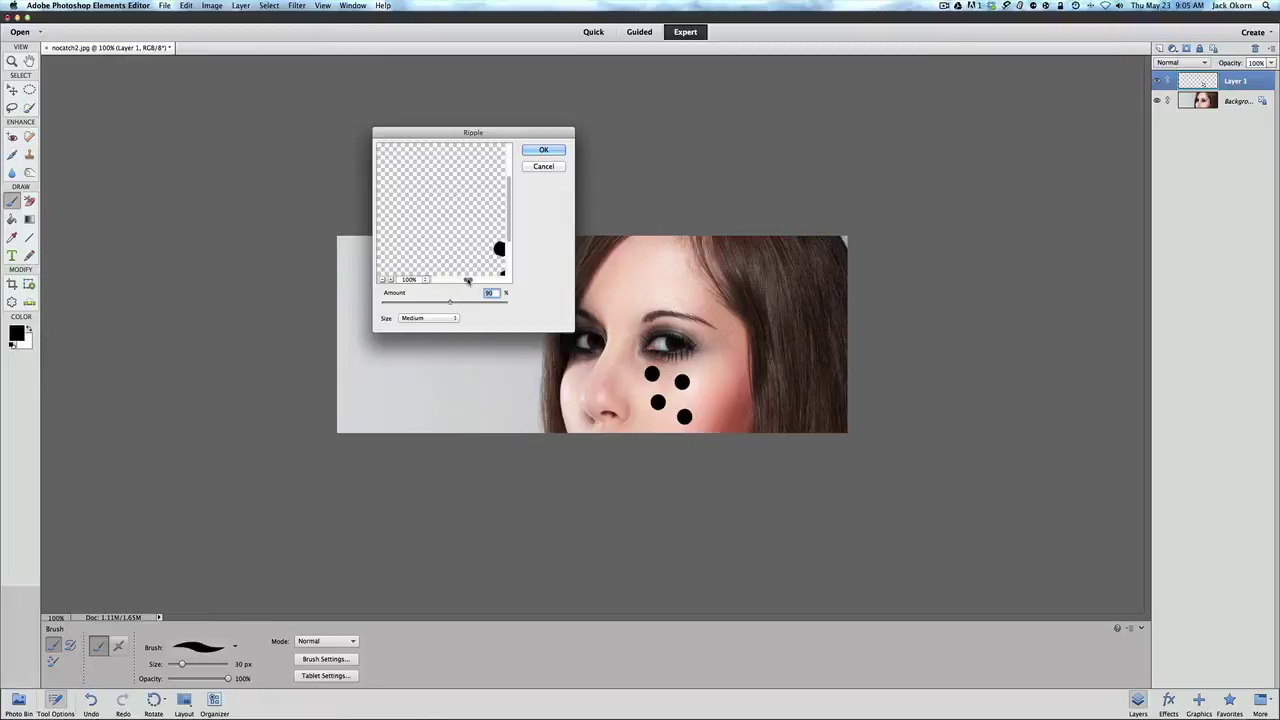
{"action": "left_click_drag", "start_coordinate": [468, 280], "coordinate": [478, 281]}
{"action": "left_click_drag", "start_coordinate": [509, 238], "coordinate": [511, 278]}
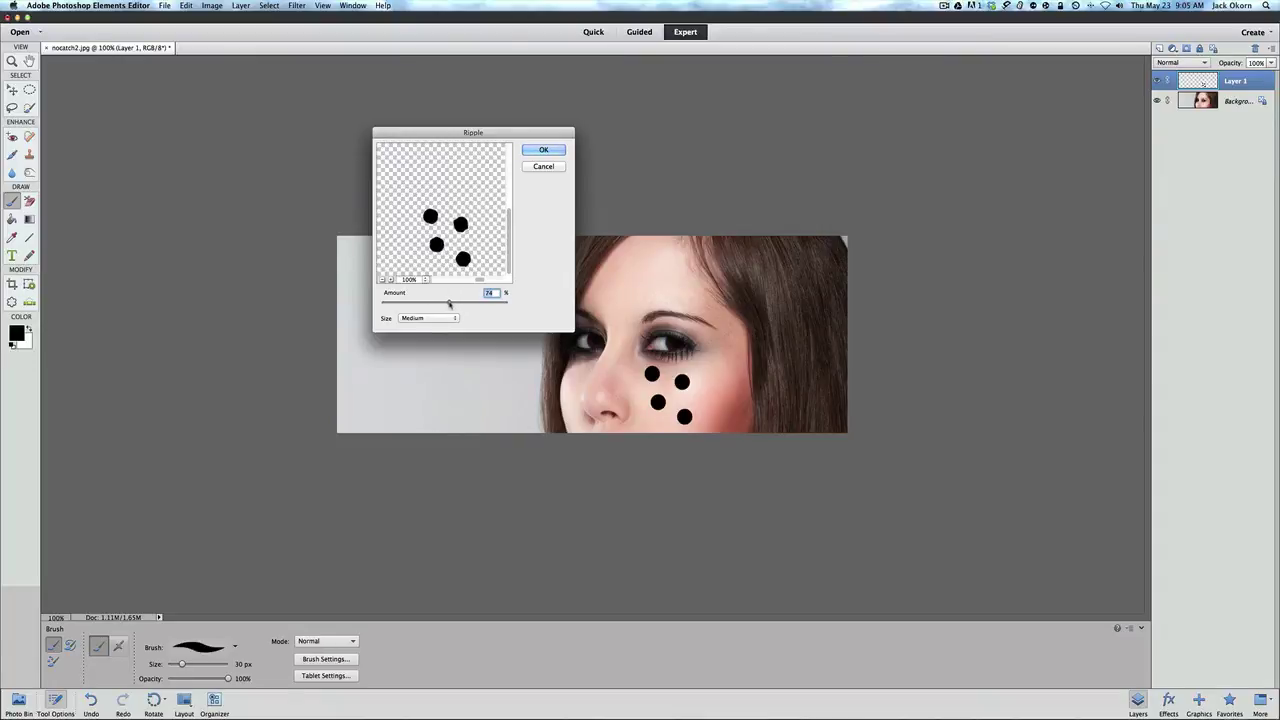
{"action": "left_click_drag", "start_coordinate": [450, 303], "coordinate": [452, 304]}
{"action": "left_click_drag", "start_coordinate": [451, 303], "coordinate": [450, 304]}
{"action": "left_click", "coordinate": [543, 149]}
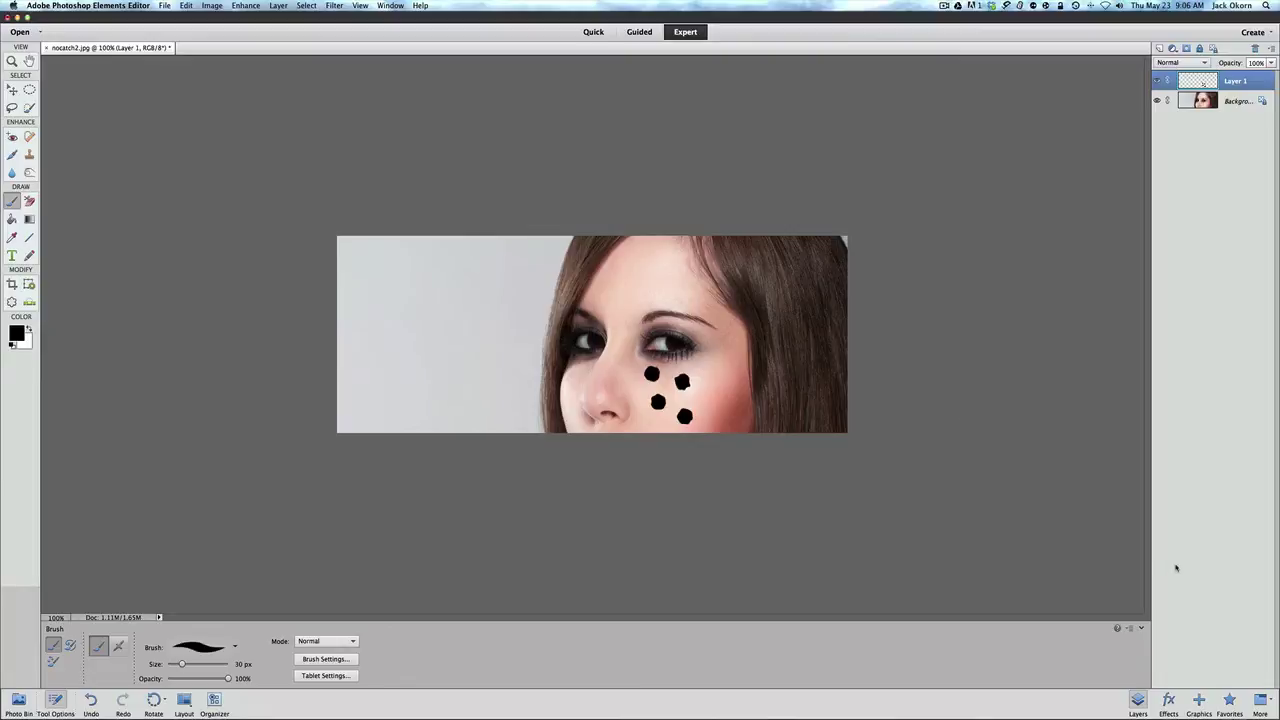
Apply the Wow-Plastic Clear style from the Wow Plastic category to the dots layer.
{"action": "left_click", "coordinate": [1168, 700]}
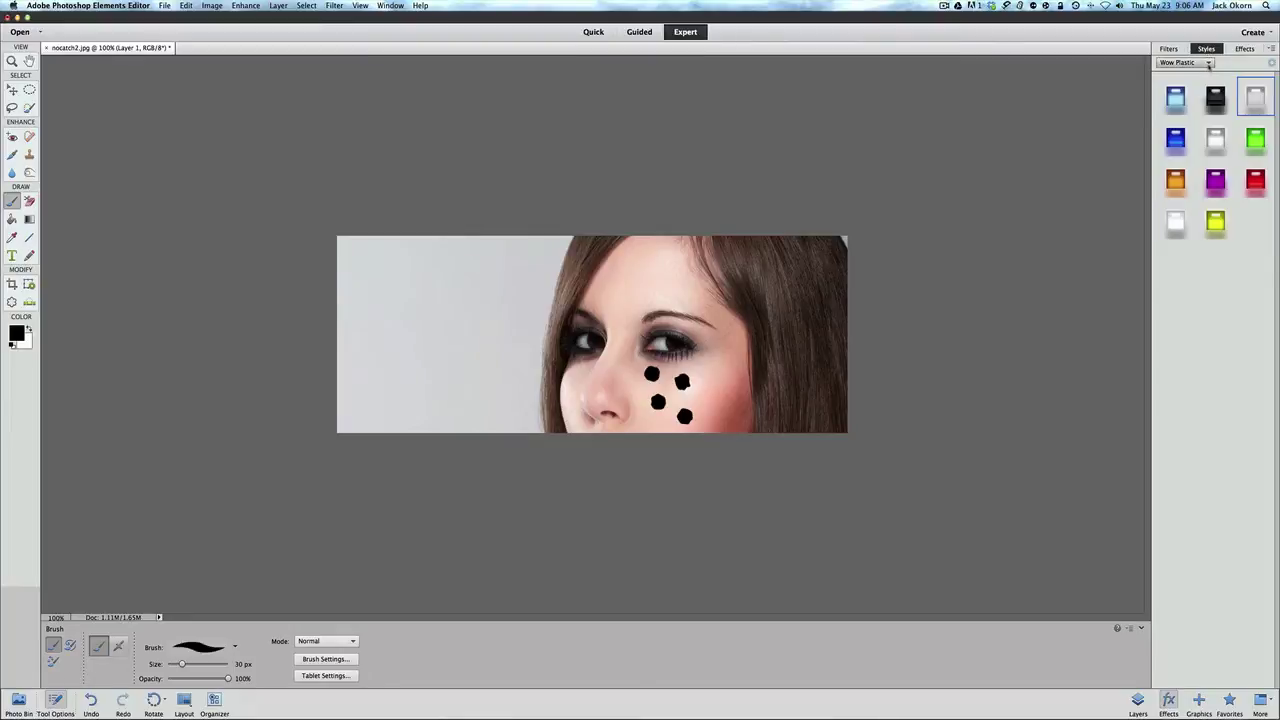
{"action": "left_click", "coordinate": [1208, 63]}
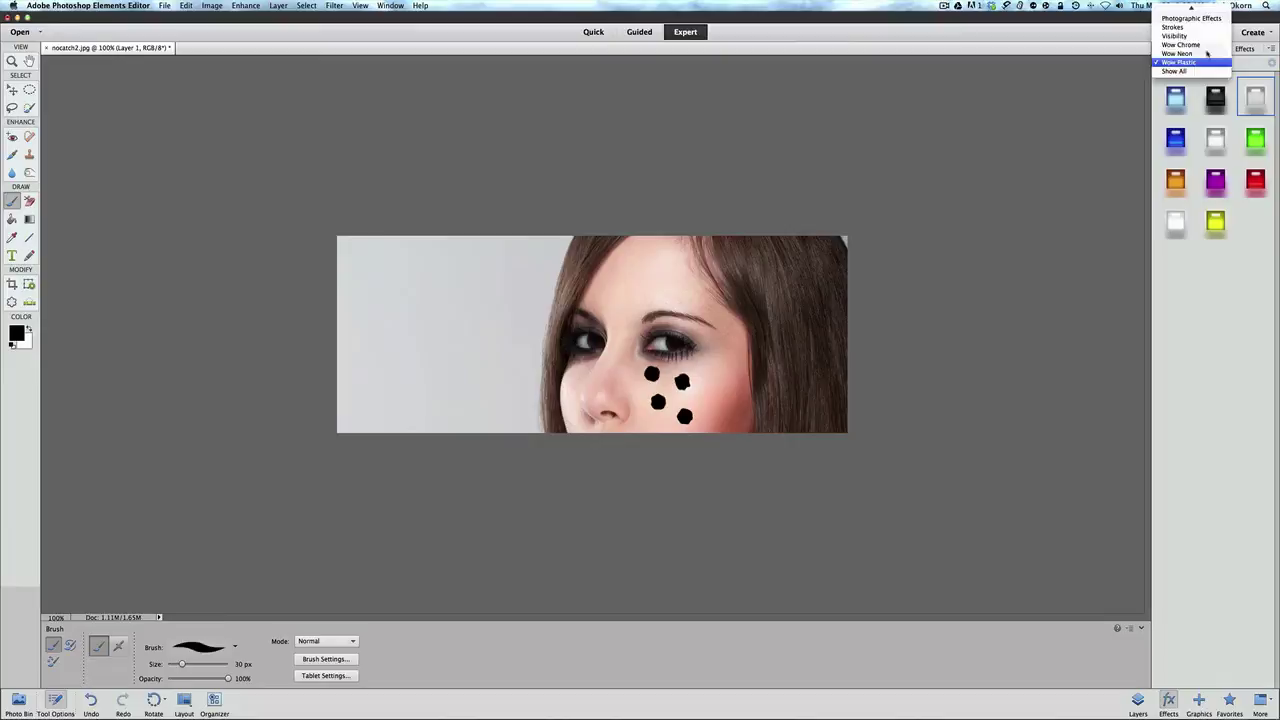
{"action": "mouse_move", "coordinate": [1192, 7]}
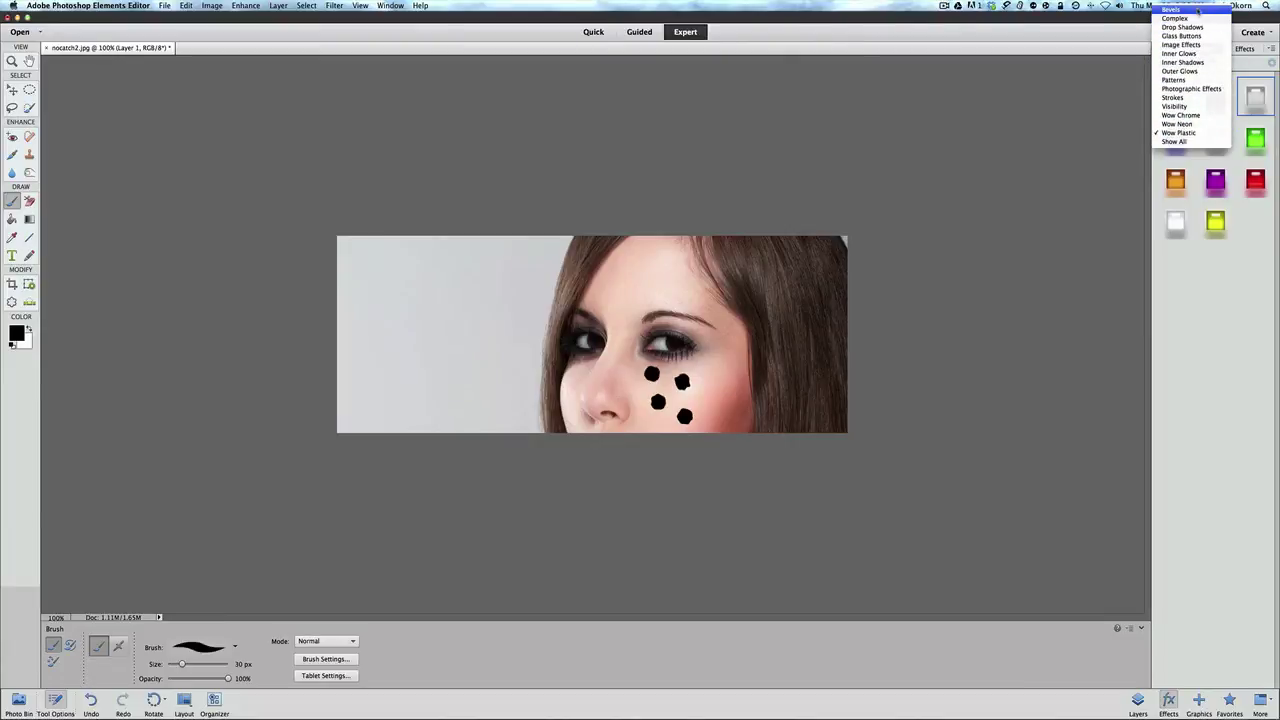
{"action": "left_click", "coordinate": [1184, 133]}
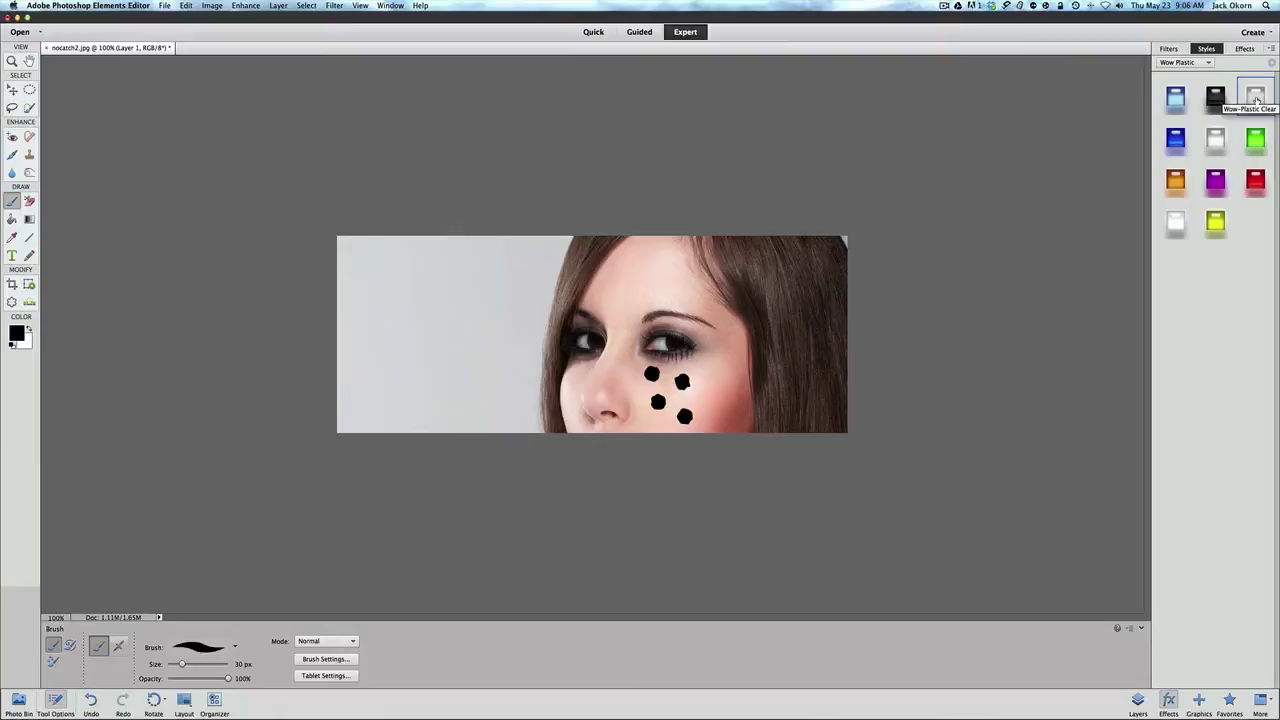
{"action": "left_click_drag", "start_coordinate": [1255, 100], "coordinate": [682, 382]}
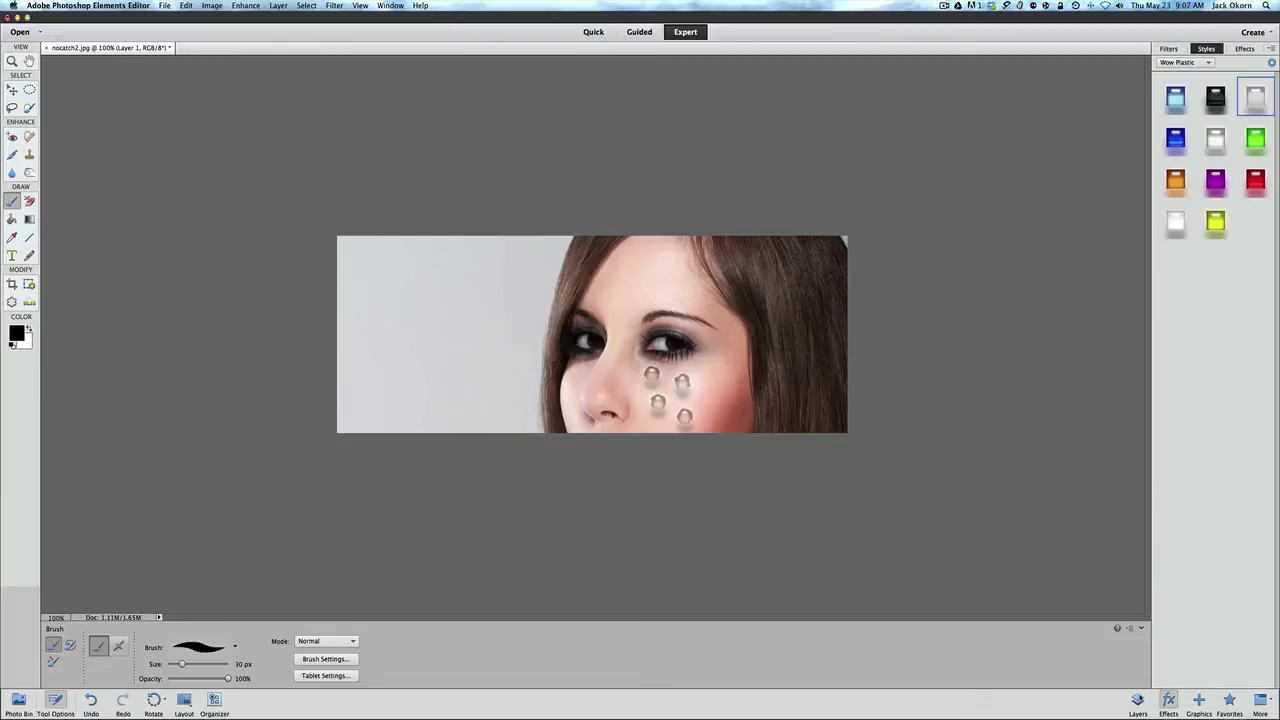
{"action": "left_click", "coordinate": [1139, 699]}
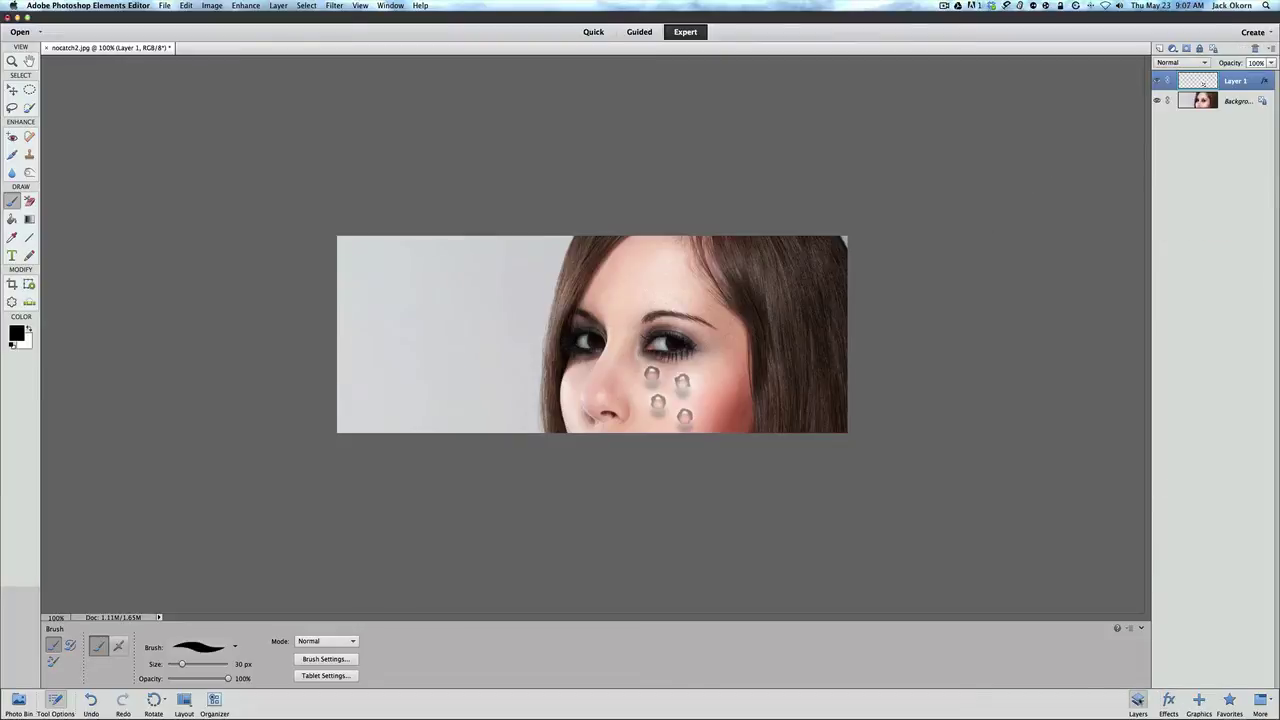
In Layer 1's style settings, turn off Glow and Drop Shadow and set Bevel size to 4.
{"action": "double_click", "coordinate": [1265, 83]}
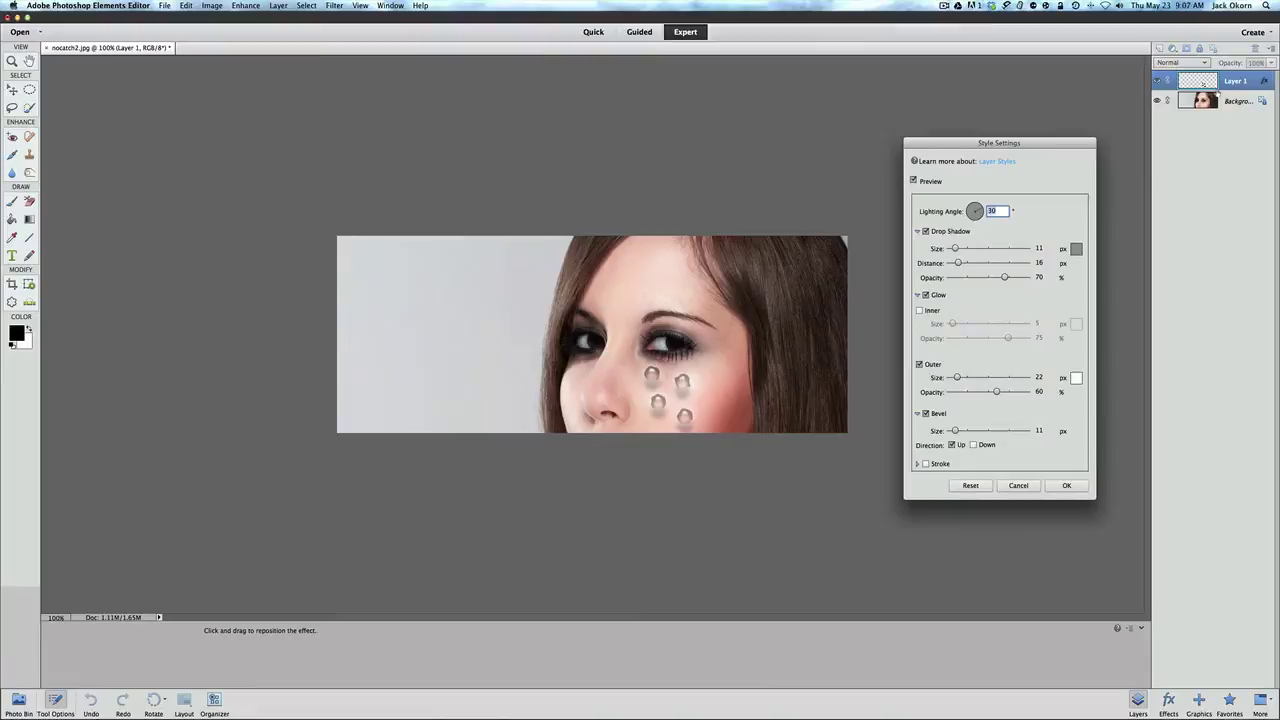
{"action": "left_click_drag", "start_coordinate": [1004, 149], "coordinate": [1003, 141]}
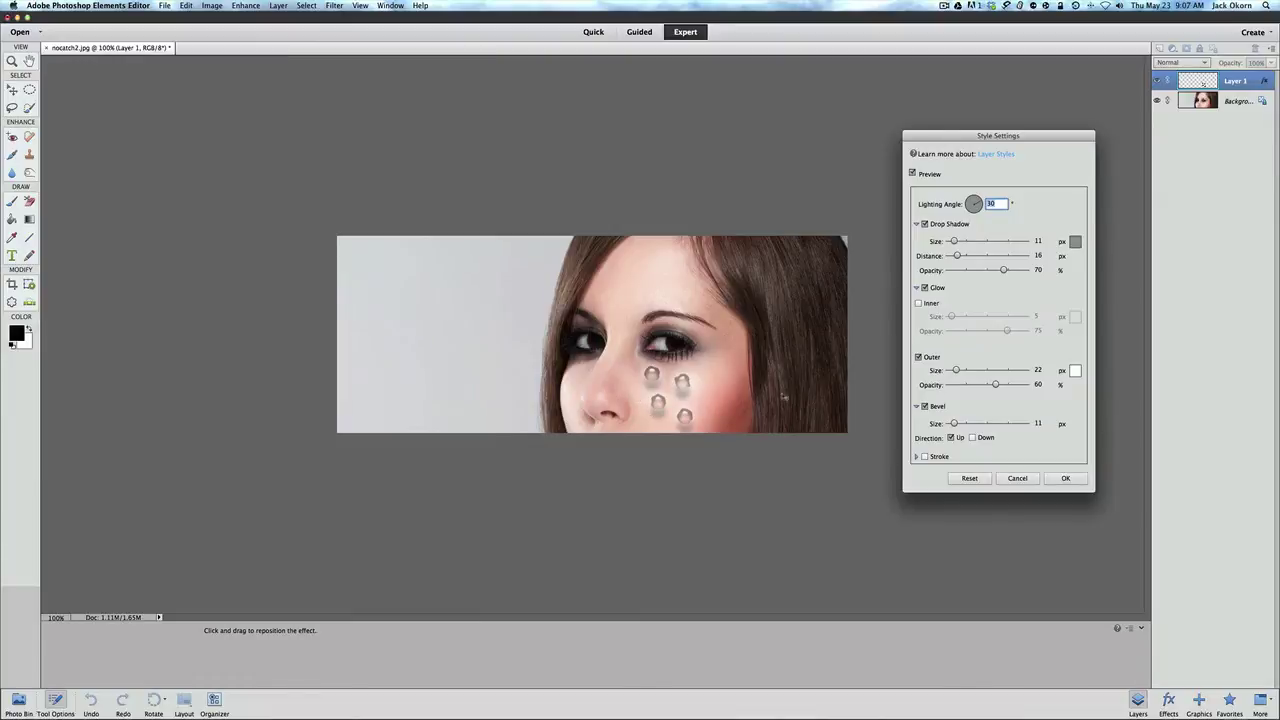
{"action": "left_click", "coordinate": [924, 288]}
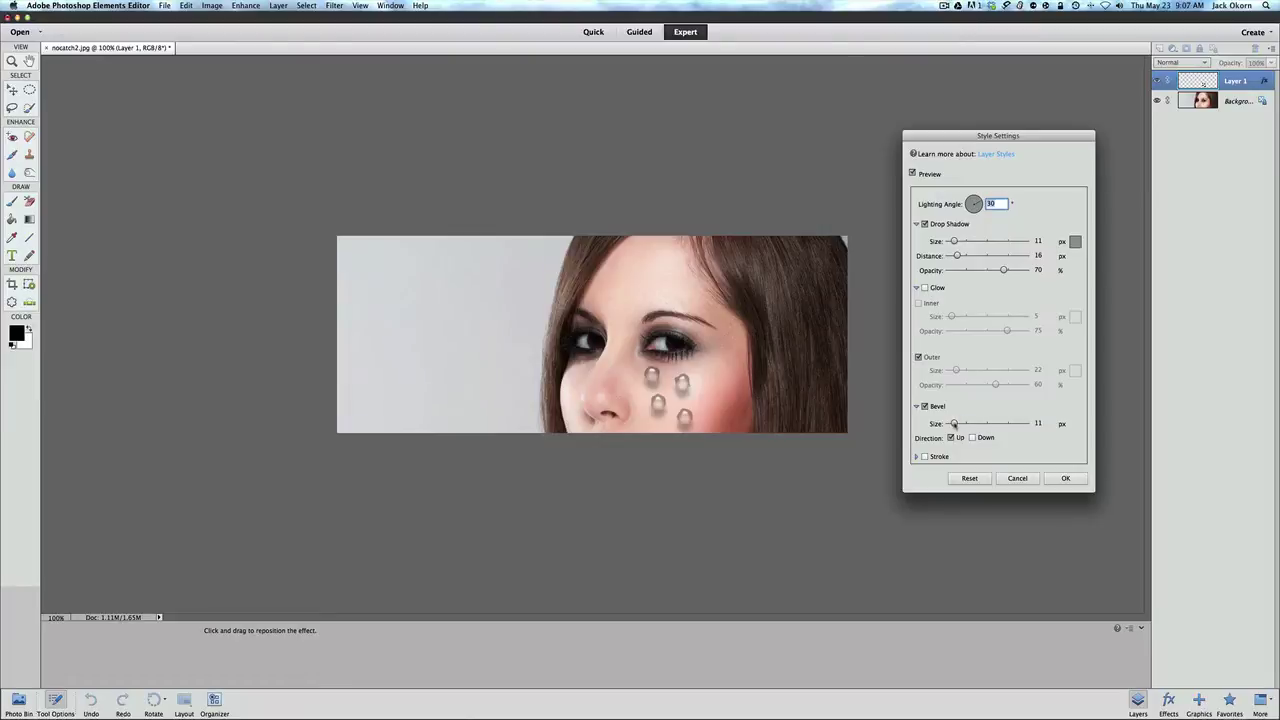
{"action": "left_click_drag", "start_coordinate": [954, 424], "coordinate": [952, 424]}
{"action": "left_click_drag", "start_coordinate": [953, 241], "coordinate": [956, 242]}
{"action": "left_click", "coordinate": [925, 224]}
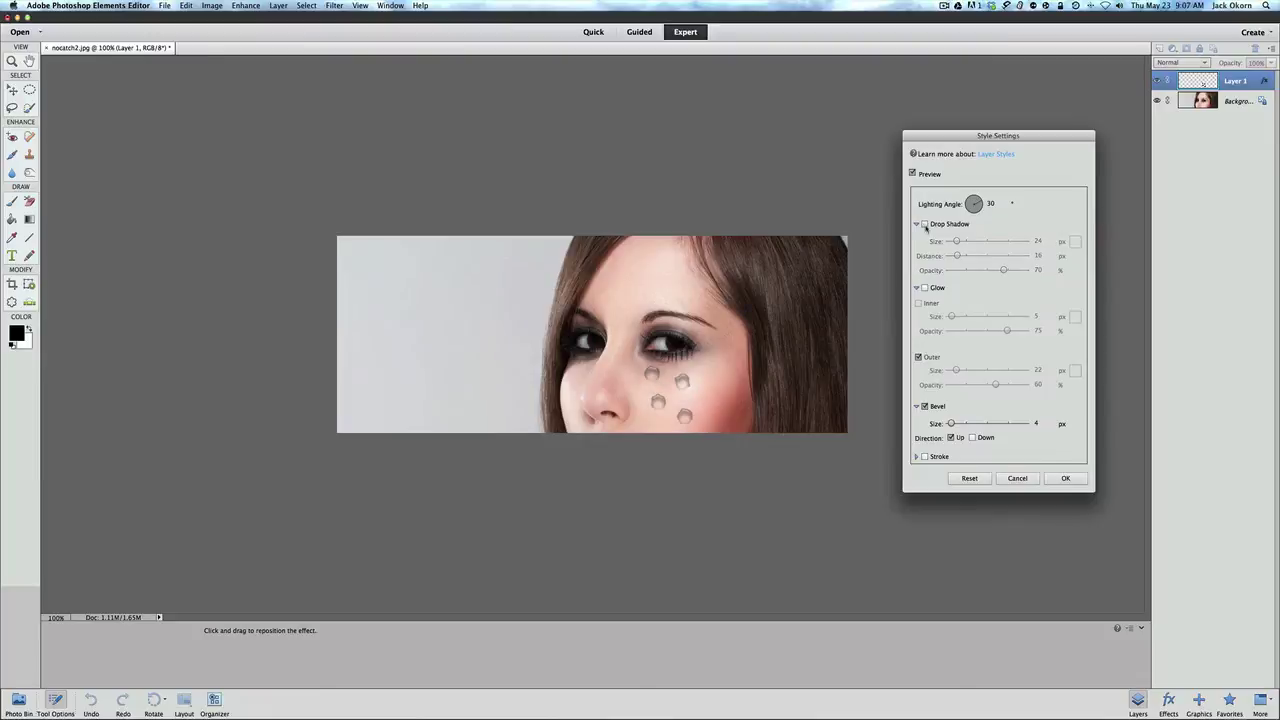
{"action": "left_click", "coordinate": [925, 224]}
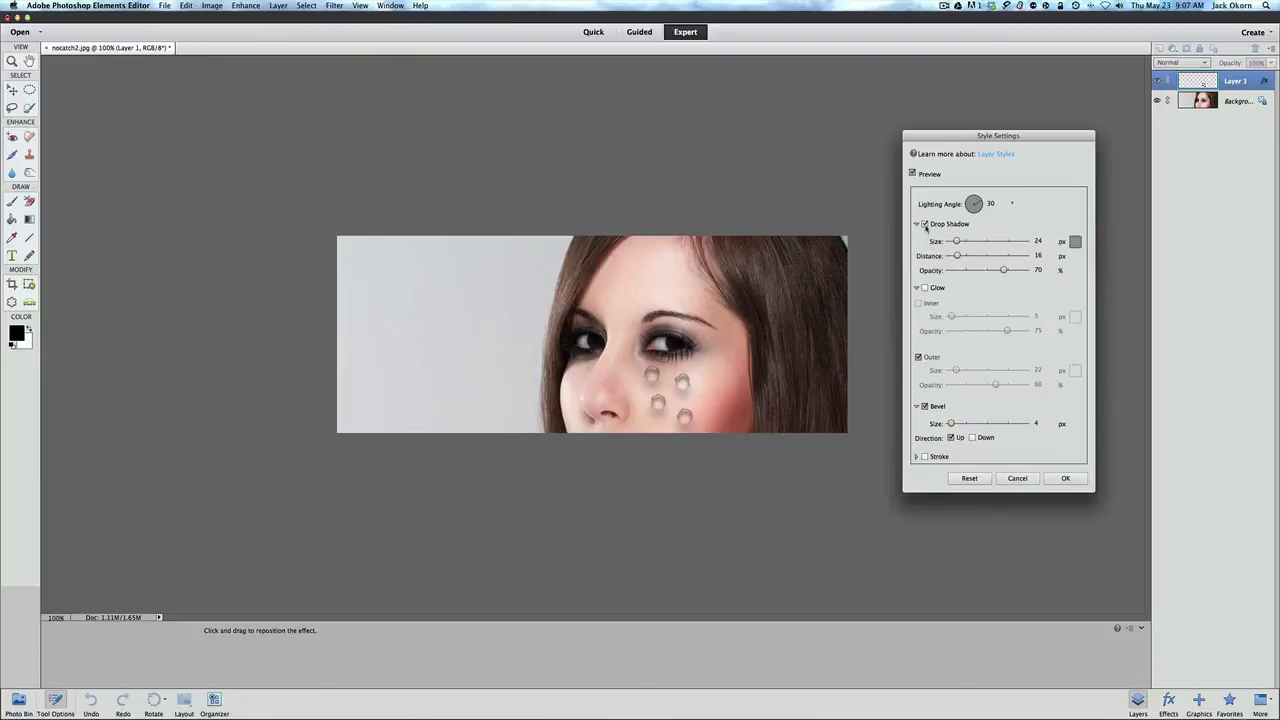
{"action": "left_click", "coordinate": [925, 224]}
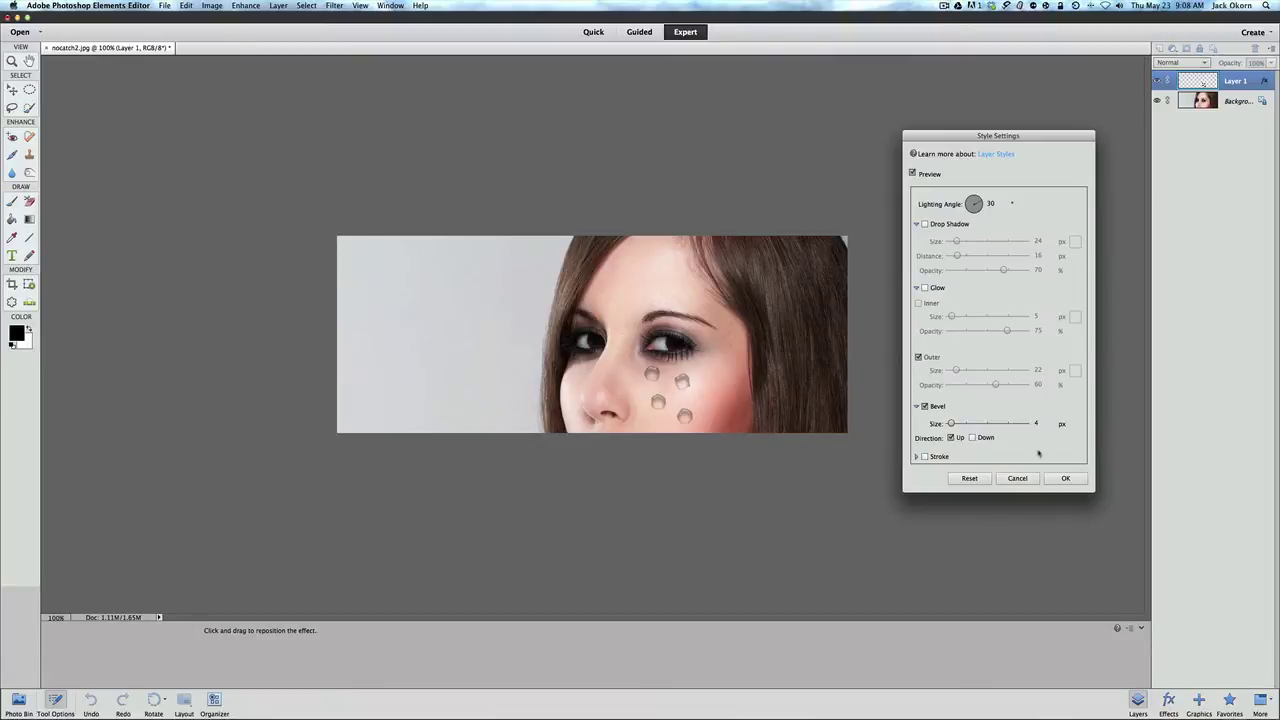
Keep the adjusted style and set Unsharp Mask to Amount 70, Radius 1.0, Threshold 0.
{"action": "left_click", "coordinate": [1065, 478]}
{"action": "left_click", "coordinate": [245, 6]}
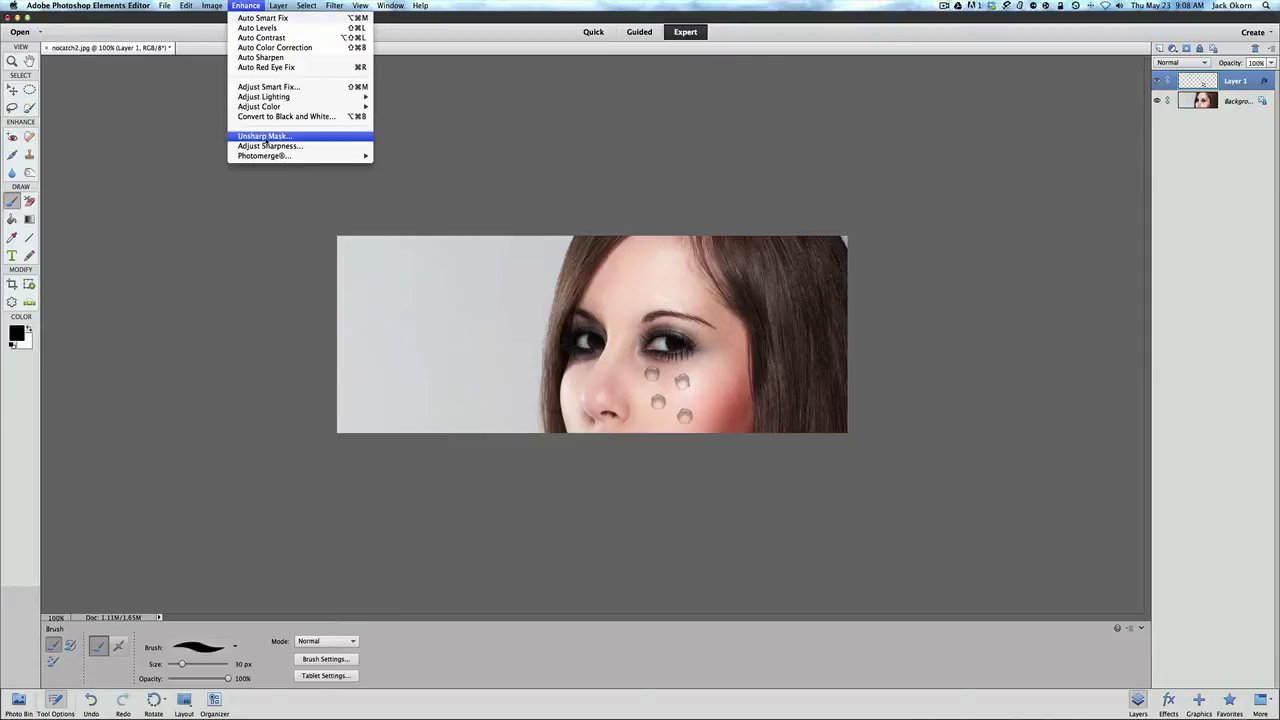
{"action": "left_click", "coordinate": [271, 137]}
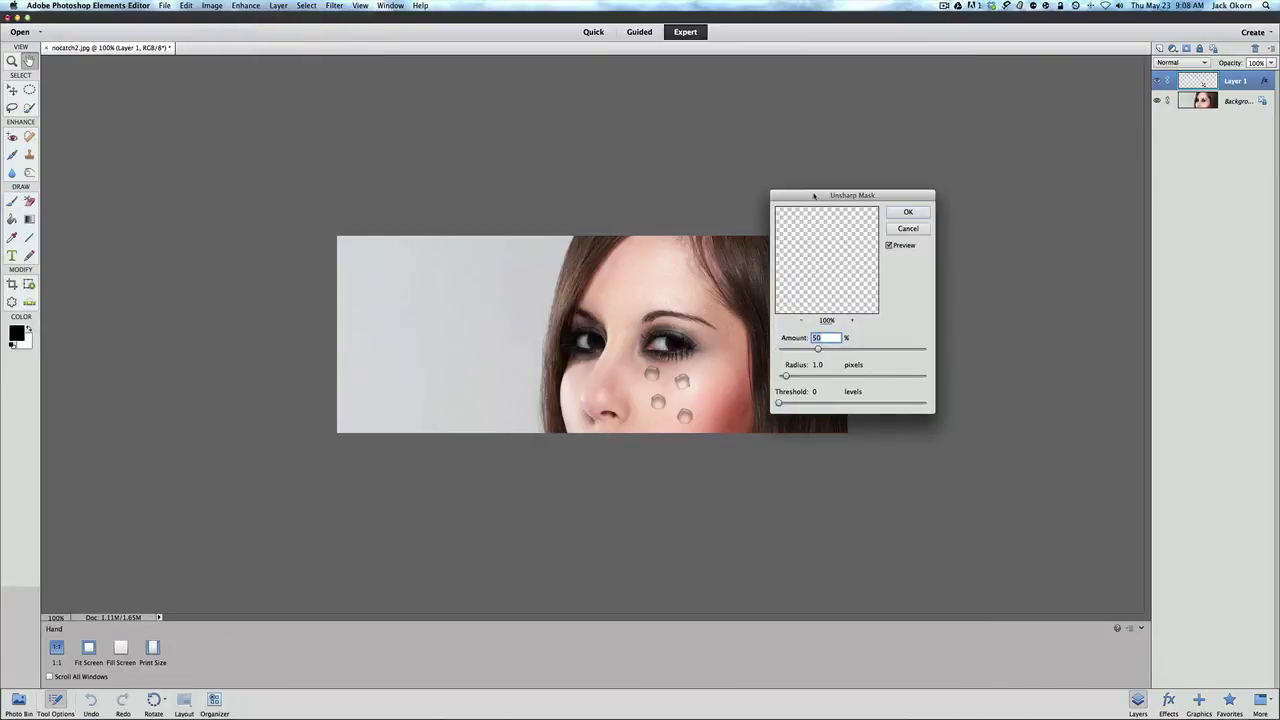
{"action": "left_click_drag", "start_coordinate": [814, 196], "coordinate": [898, 189]}
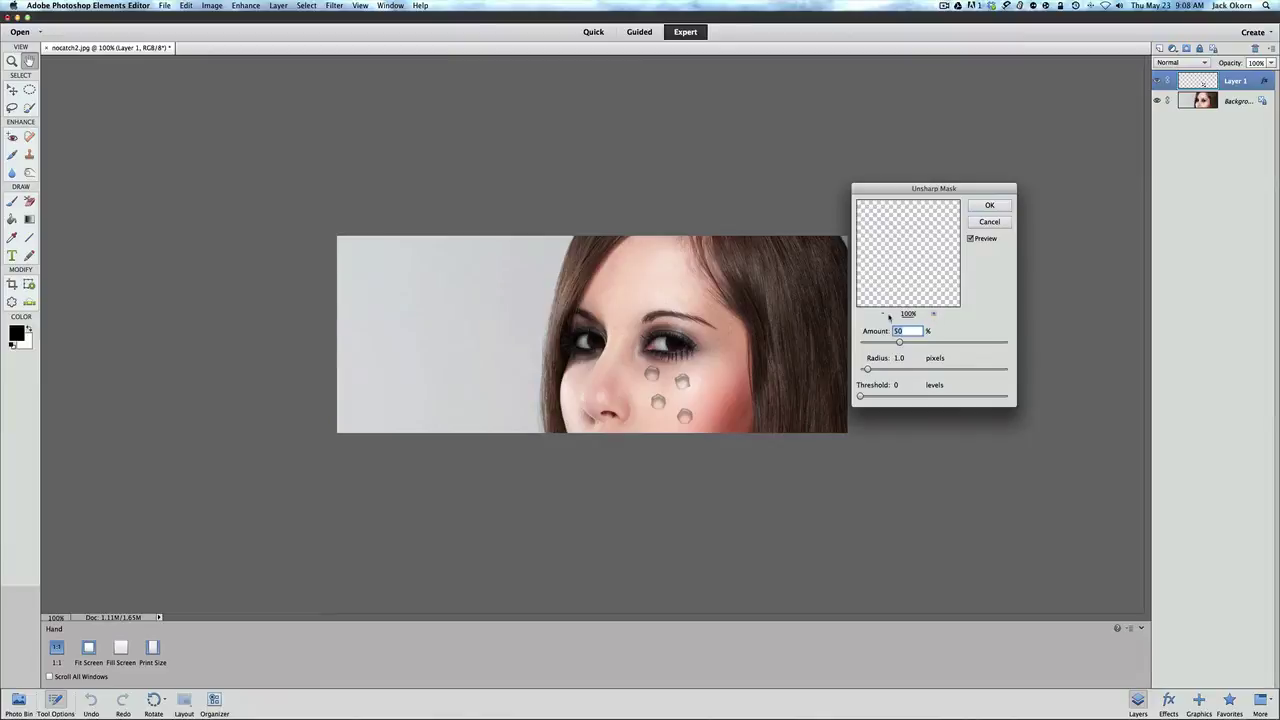
{"action": "left_click", "coordinate": [883, 314]}
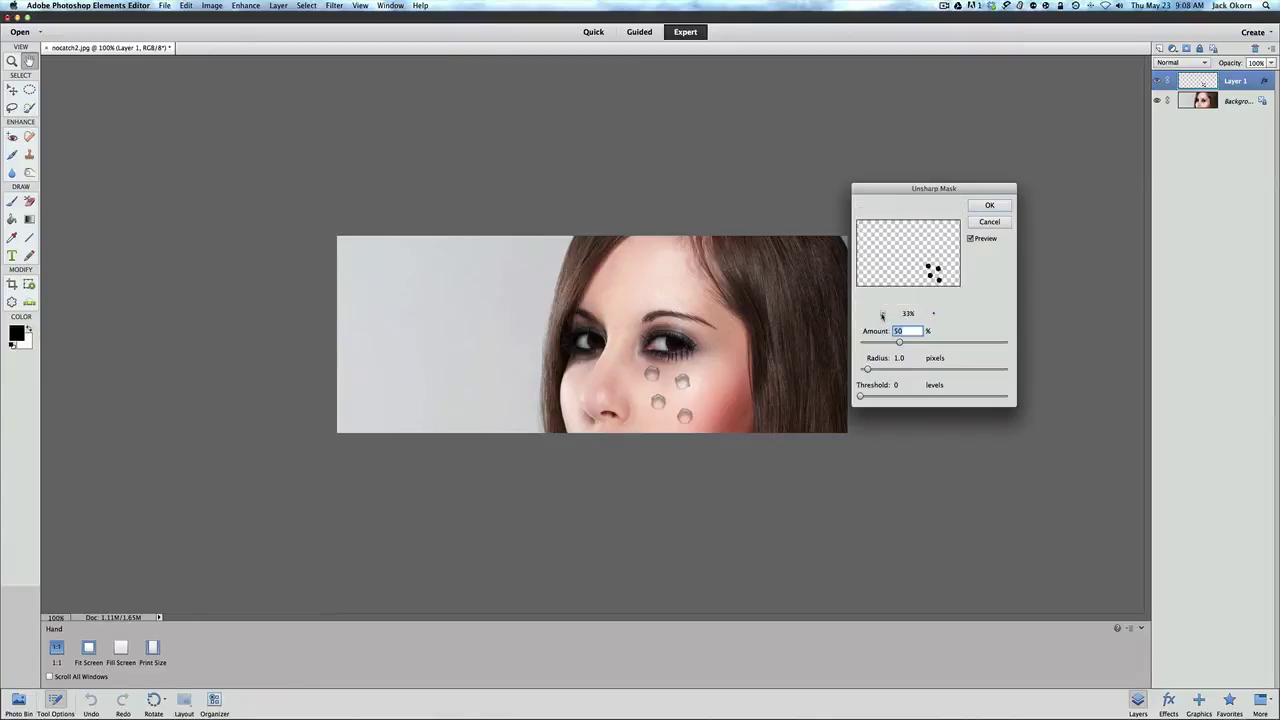
{"action": "left_click", "coordinate": [934, 314]}
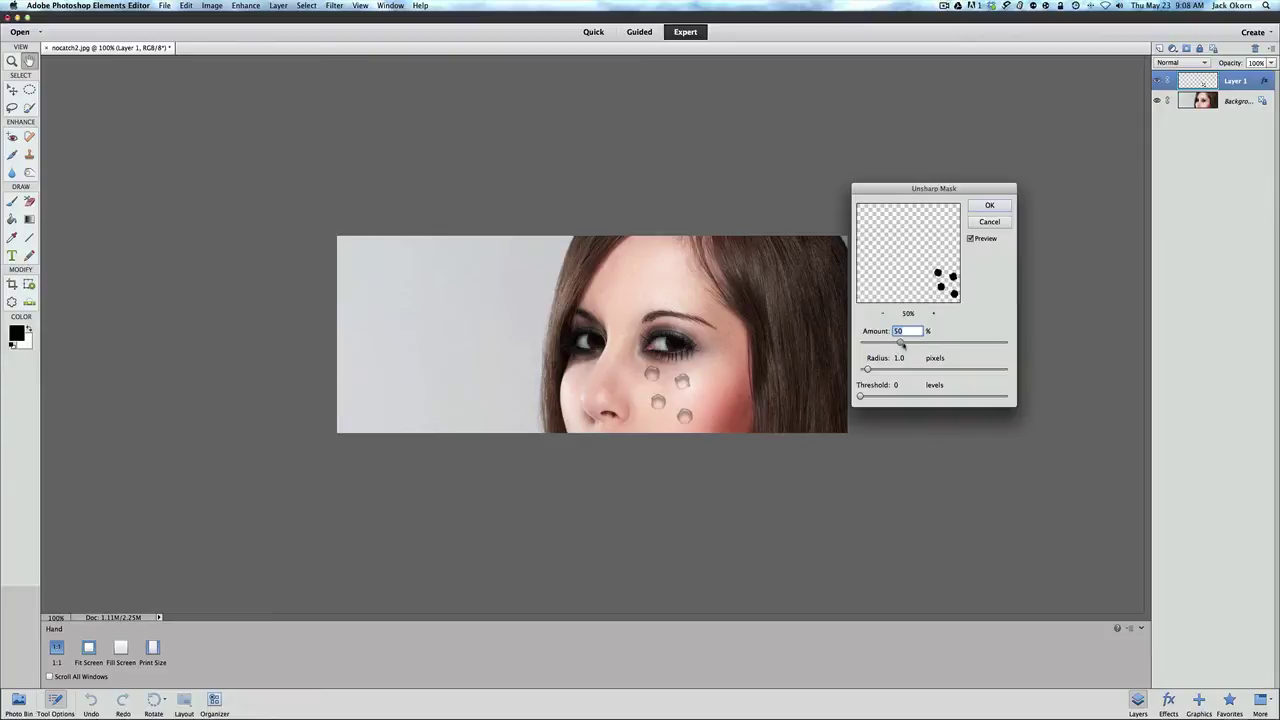
{"action": "left_click_drag", "start_coordinate": [902, 343], "coordinate": [916, 344]}
Apply the Unsharp Mask sharpening and reduce the brush to 10 px with [.
{"action": "left_click", "coordinate": [986, 207]}
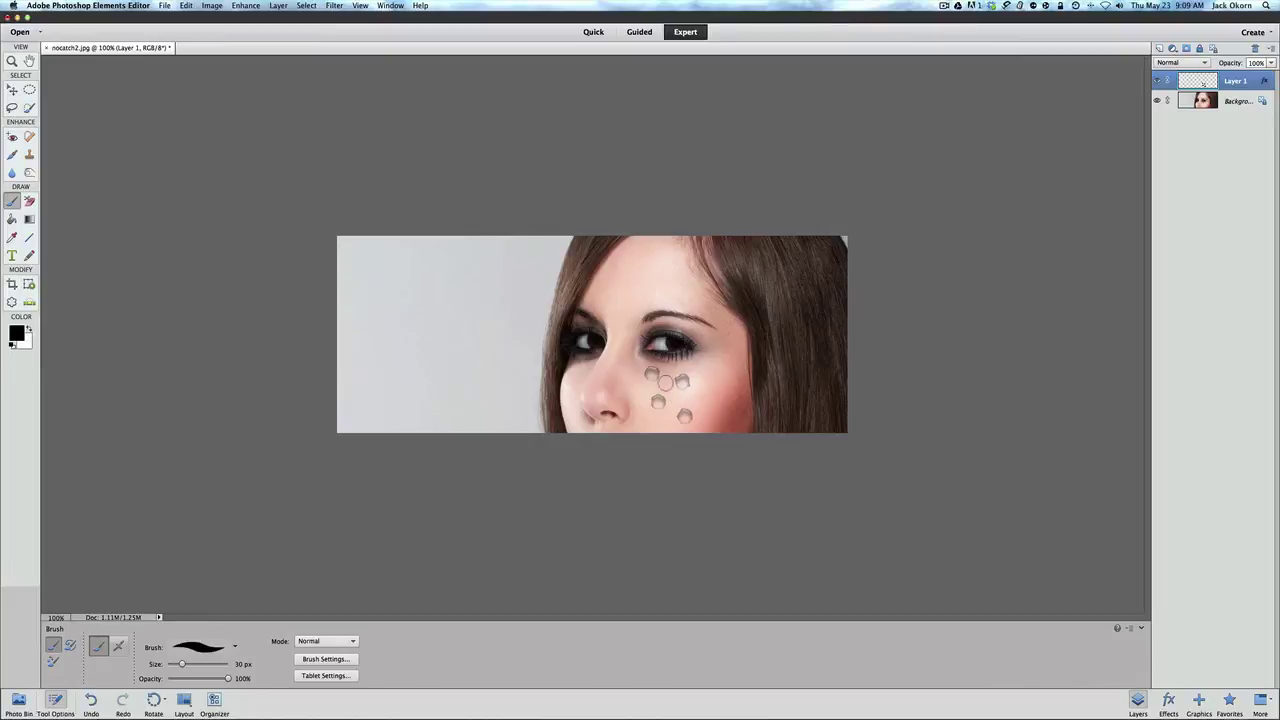
{"action": "key", "text": "bracketleft"}
{"action": "key", "text": "bracketleft"}
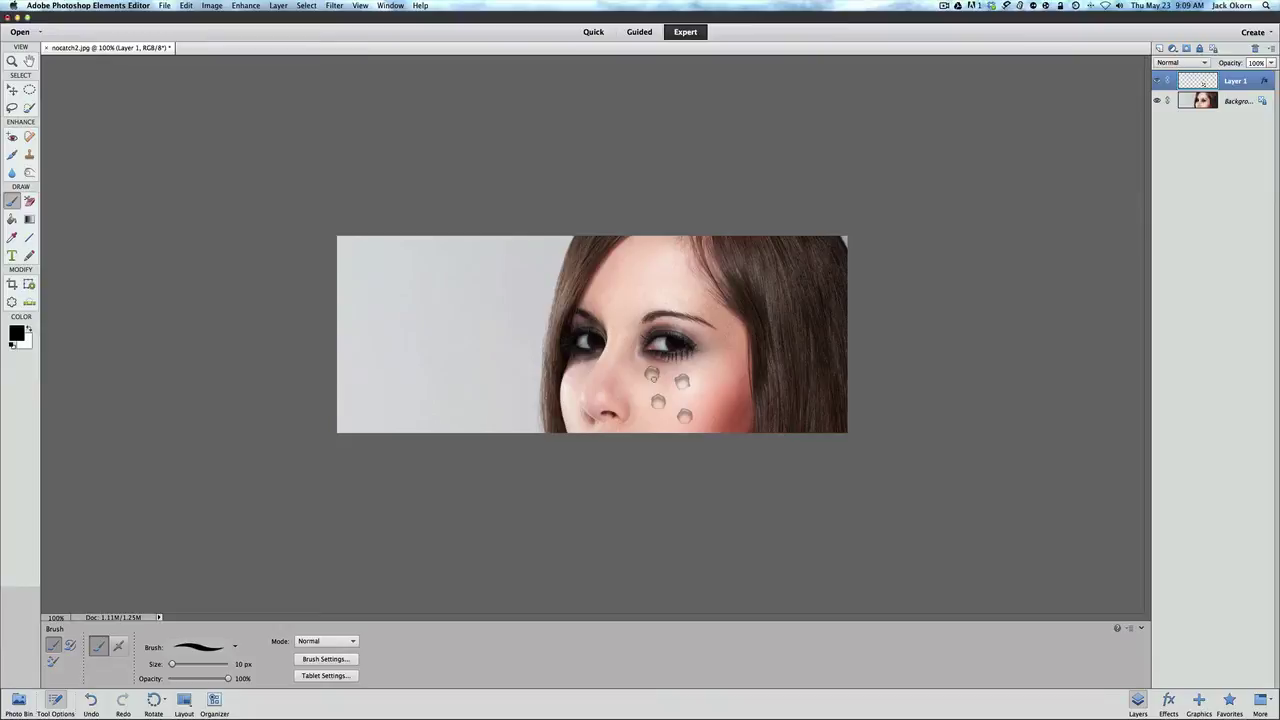